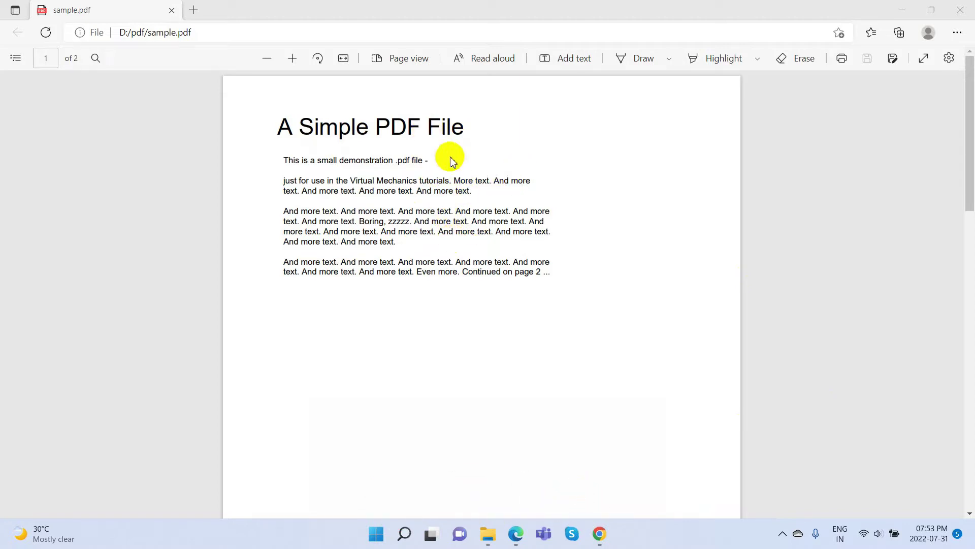
Step: Scroll down and back up through both pages of sample.pdf to review them
{"action": "scroll", "coordinate": [472, 300], "scroll_direction": "down", "scroll_amount": 15}
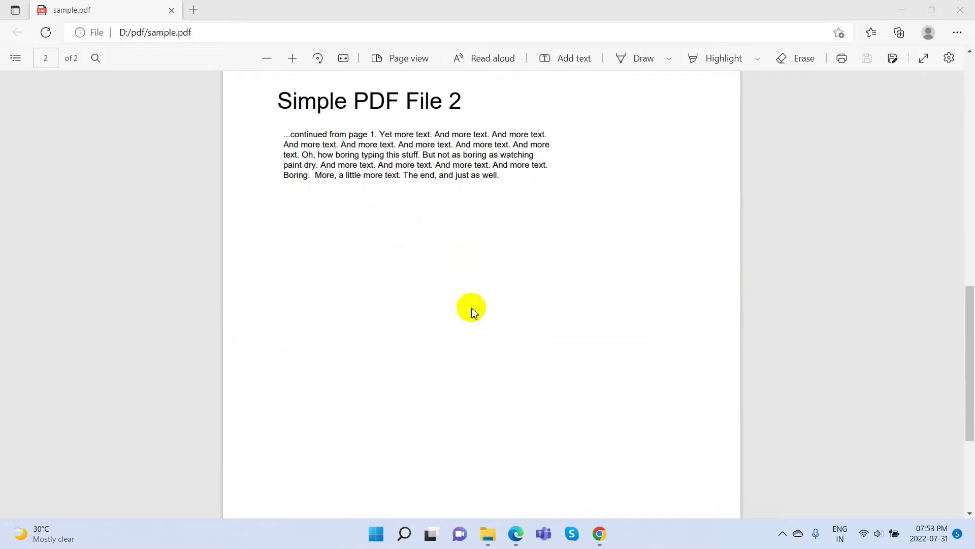
{"action": "scroll", "coordinate": [471, 311], "scroll_direction": "up", "scroll_amount": 8}
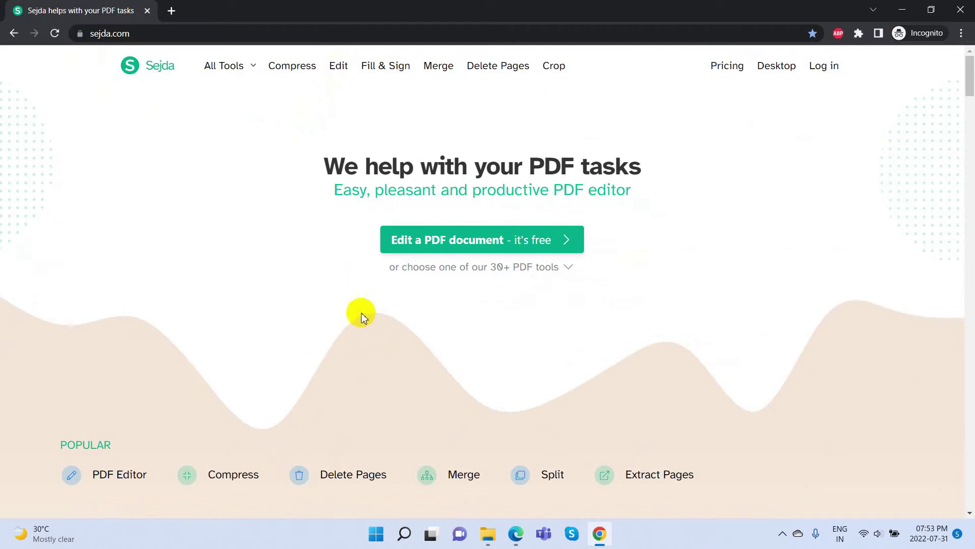
Step: Upload sample.pdf from the D: drive's pdf folder into Sejda's online editor
{"action": "left_click", "coordinate": [456, 243]}
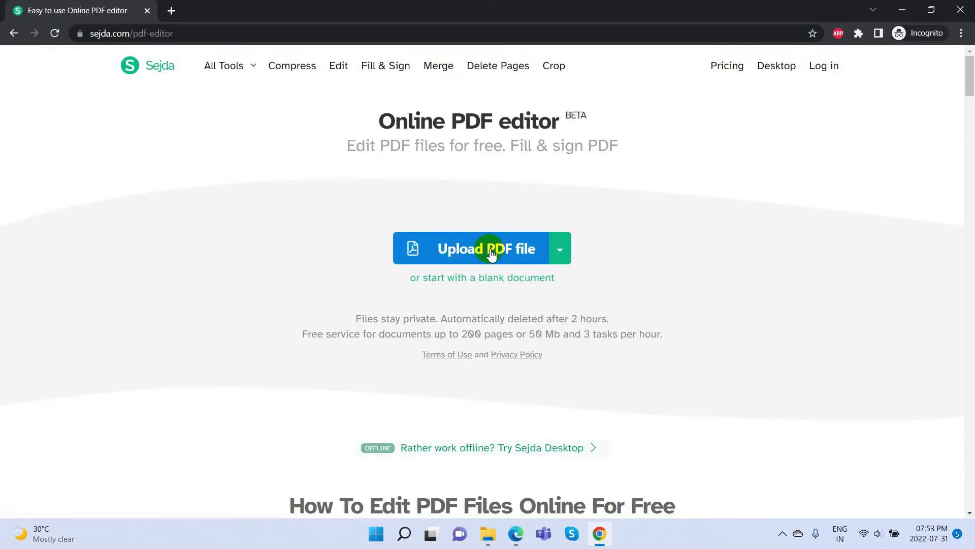
{"action": "left_click", "coordinate": [491, 253]}
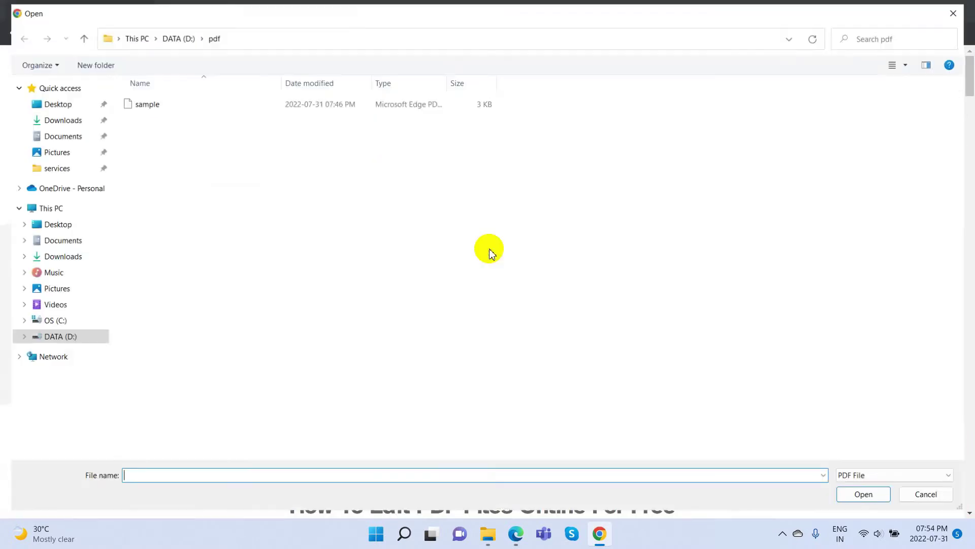
{"action": "double_click", "coordinate": [136, 100]}
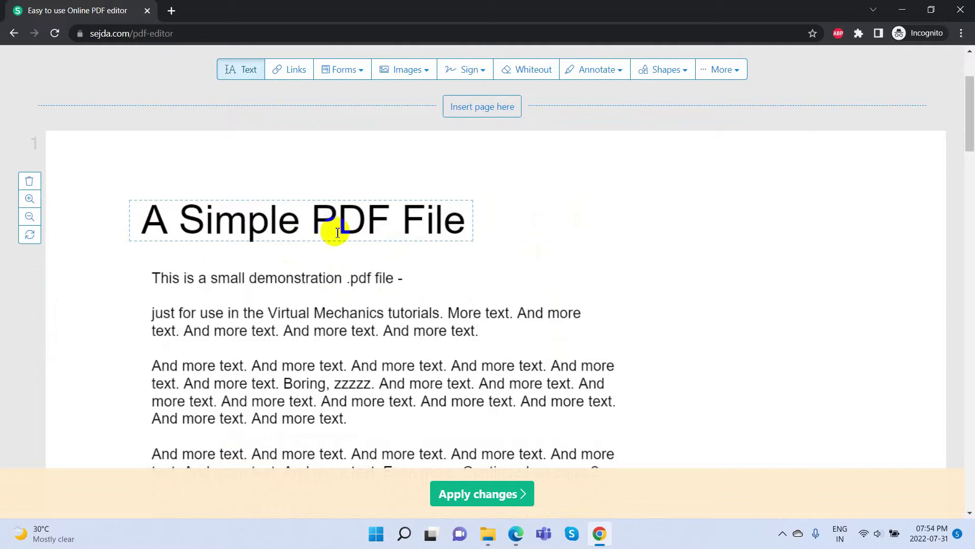
Step: Insert 'Testing' into the title so it reads 'A Simple PDF Testing File'
{"action": "left_click", "coordinate": [406, 220]}
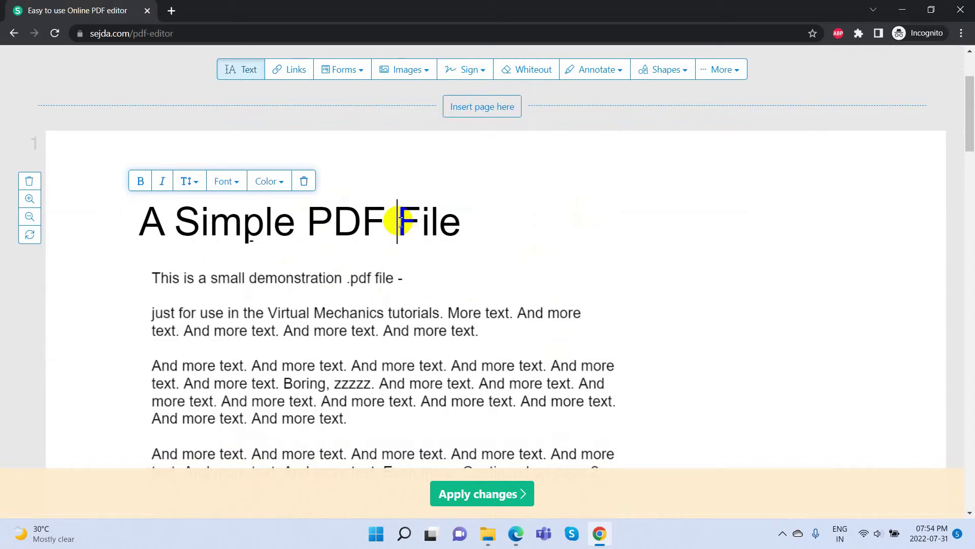
{"action": "type", "text": "Test"}
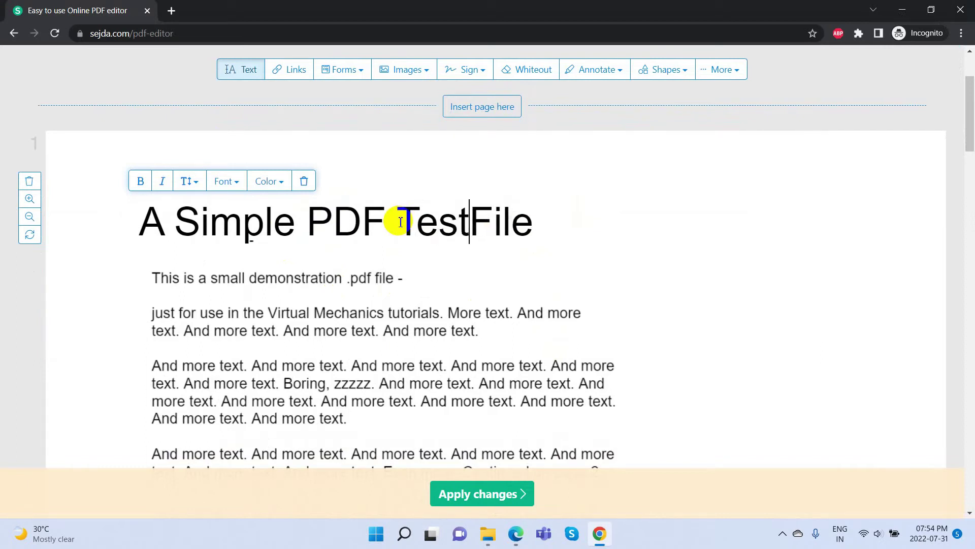
{"action": "type", "text": "ing"}
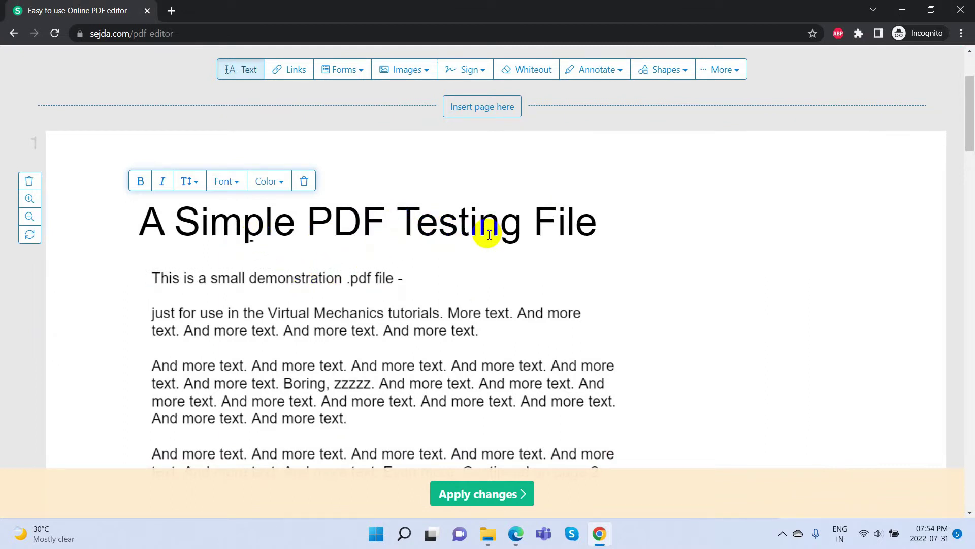
{"action": "scroll", "coordinate": [493, 285], "scroll_direction": "down", "scroll_amount": 2}
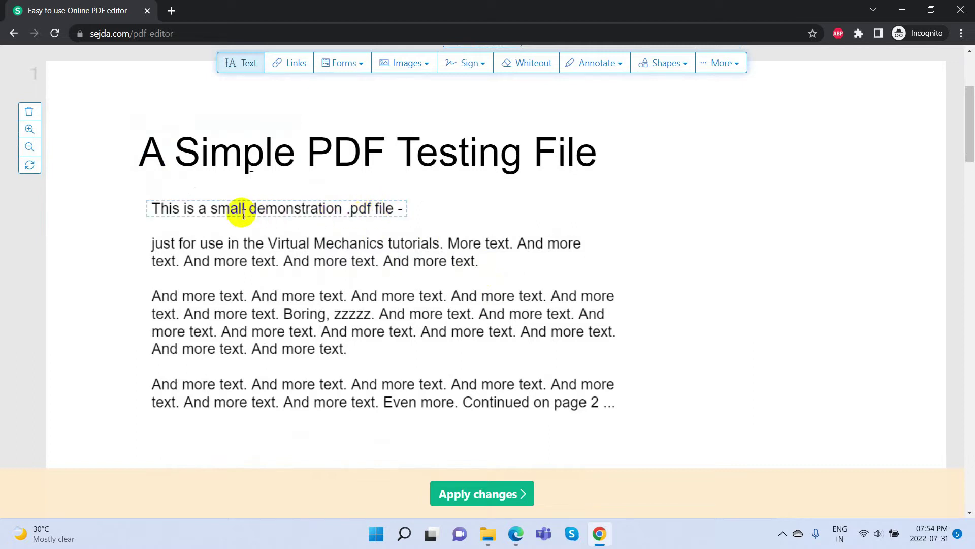
Step: Colour the line 'This is a small demonstration .pdf file -' orange-yellow
{"action": "left_click_drag", "start_coordinate": [250, 209], "coordinate": [337, 212]}
{"action": "left_click", "coordinate": [282, 212]}
{"action": "left_click", "coordinate": [287, 211]}
{"action": "left_click_drag", "start_coordinate": [256, 210], "coordinate": [325, 211]}
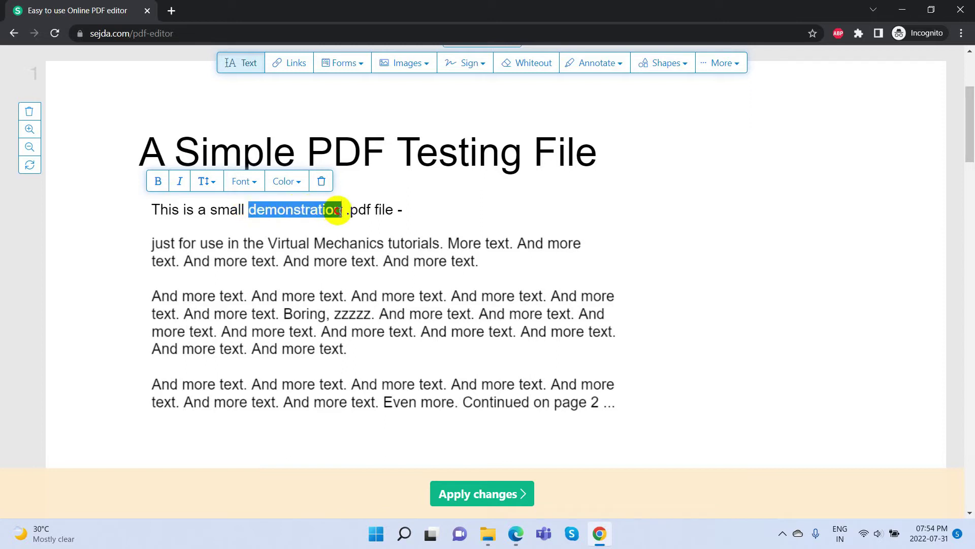
{"action": "left_click", "coordinate": [298, 186]}
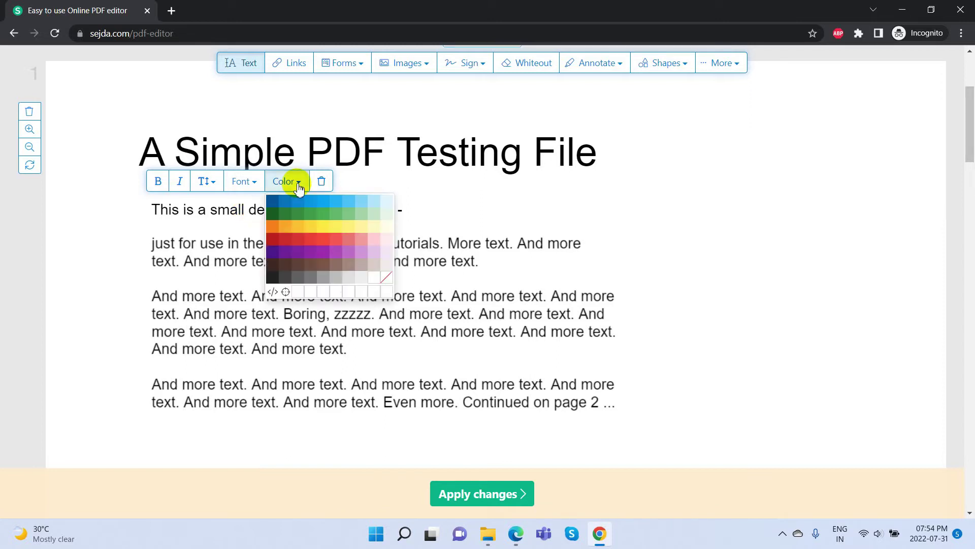
{"action": "left_click", "coordinate": [297, 250]}
{"action": "left_click", "coordinate": [297, 235]}
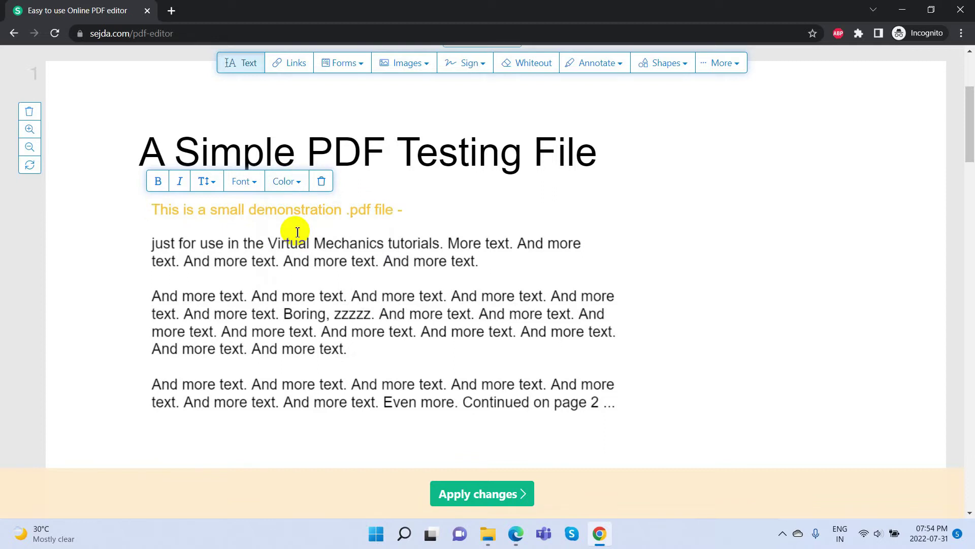
{"action": "left_click", "coordinate": [251, 211]}
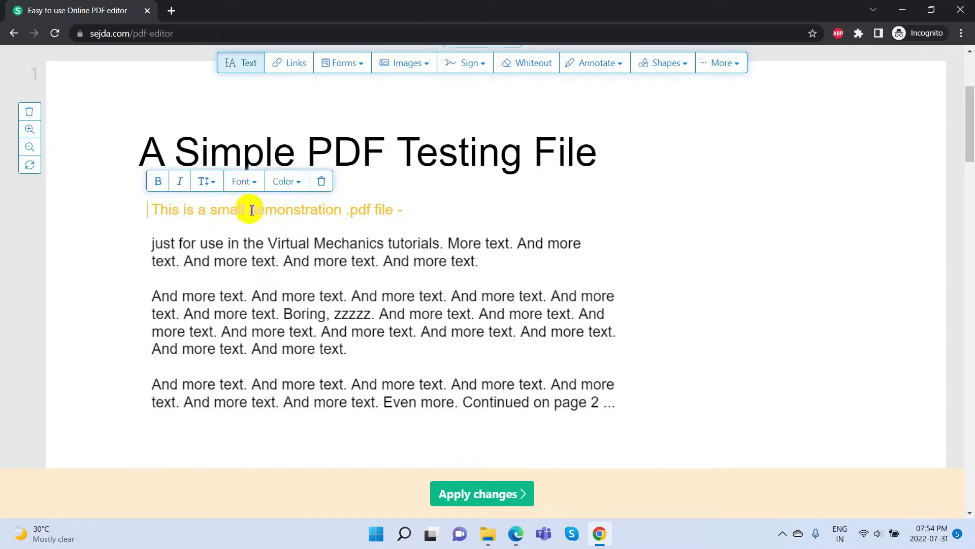
{"action": "left_click", "coordinate": [415, 212]}
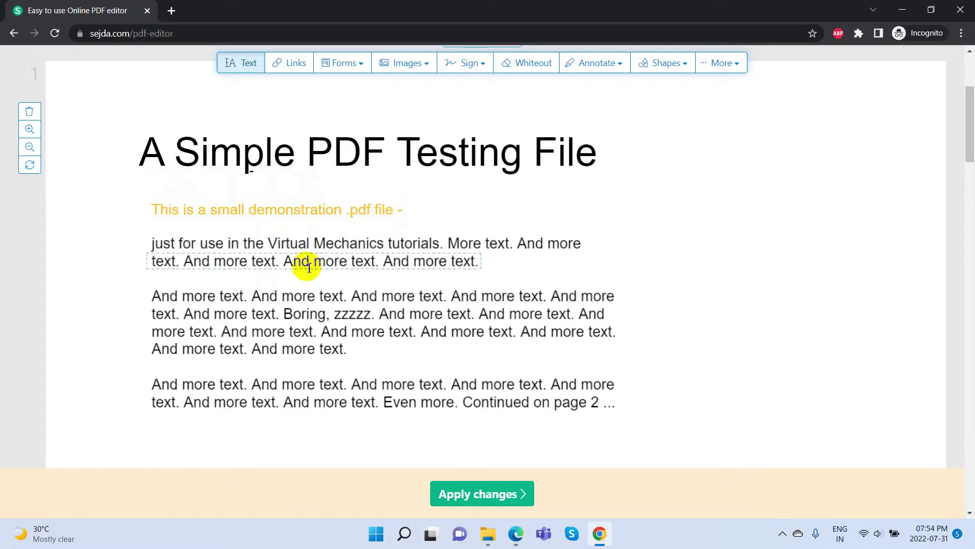
Step: Bold the second body line 'And more text.', then bring up the undo history with Ctrl+Z
{"action": "double_click", "coordinate": [328, 262]}
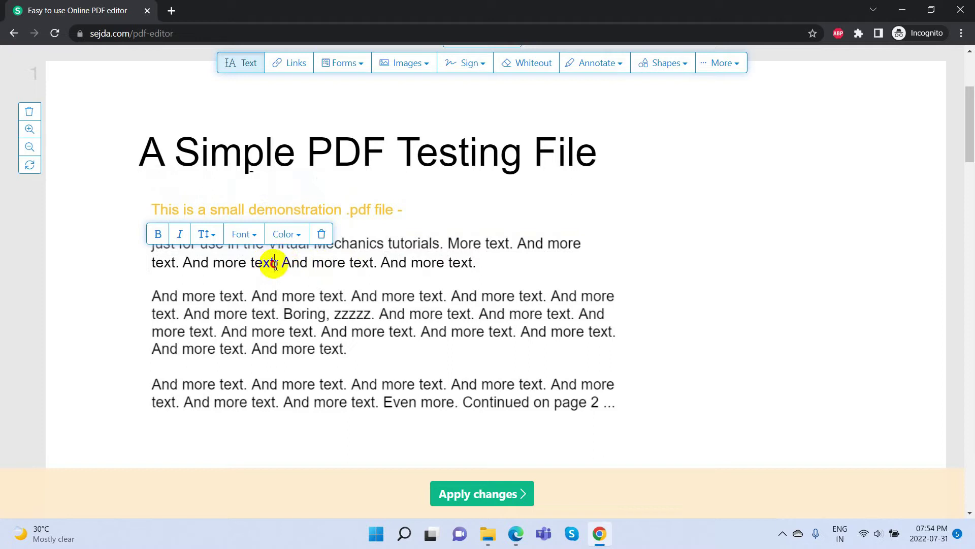
{"action": "left_click_drag", "start_coordinate": [286, 264], "coordinate": [377, 263]}
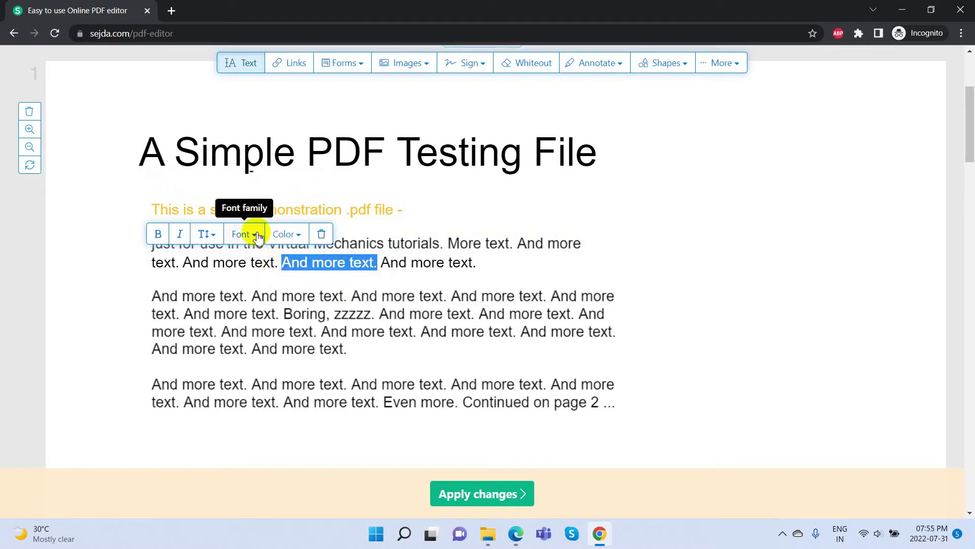
{"action": "left_click", "coordinate": [158, 234]}
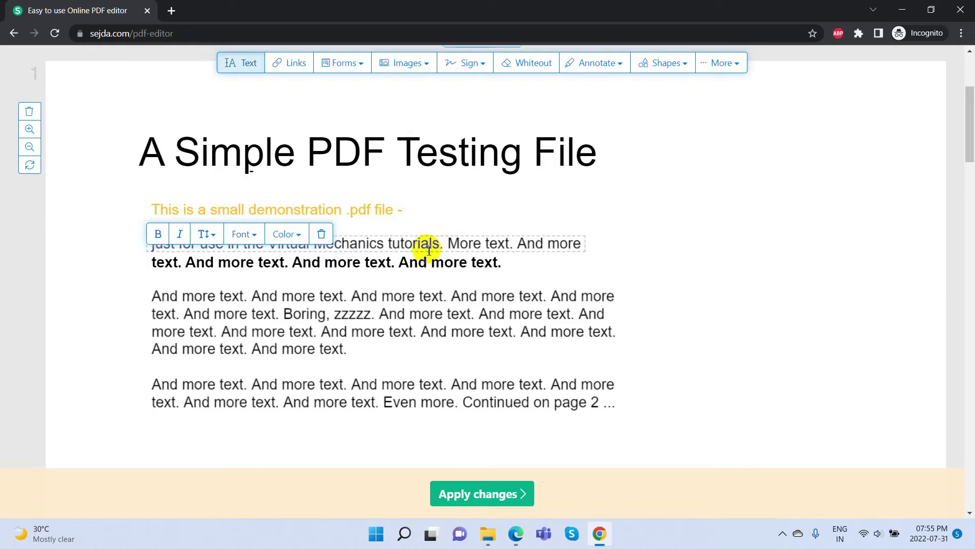
{"action": "key", "text": "ctrl+z"}
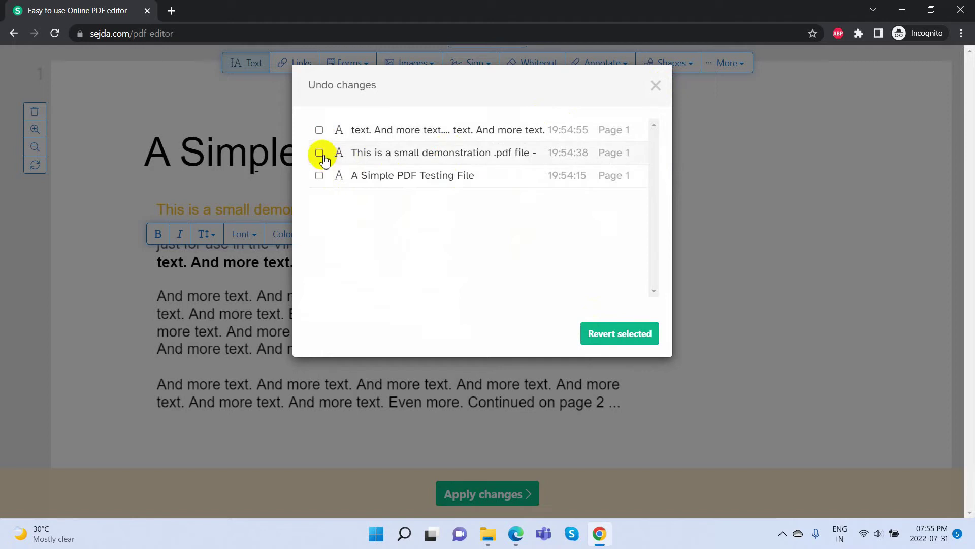
Step: Revert the bold edit on the second line and discard a stray empty text box
{"action": "left_click", "coordinate": [620, 333]}
{"action": "left_click", "coordinate": [494, 264]}
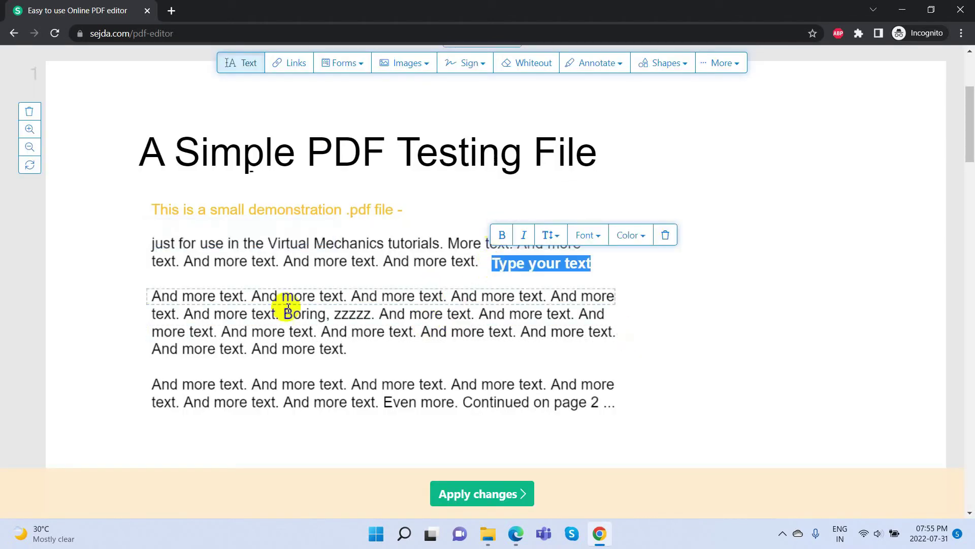
{"action": "left_click", "coordinate": [650, 266]}
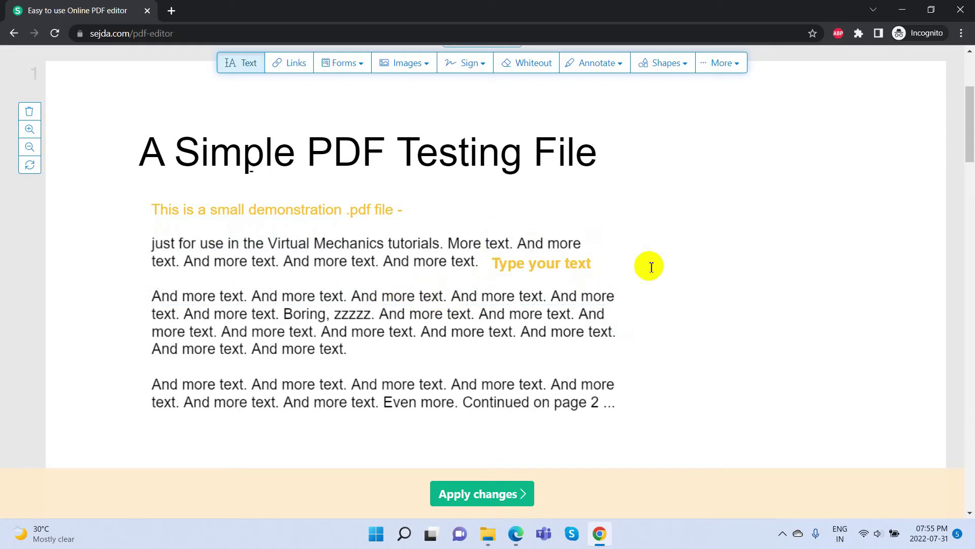
{"action": "left_click", "coordinate": [515, 259]}
{"action": "left_click", "coordinate": [514, 263]}
{"action": "key", "text": "BackSpace"}
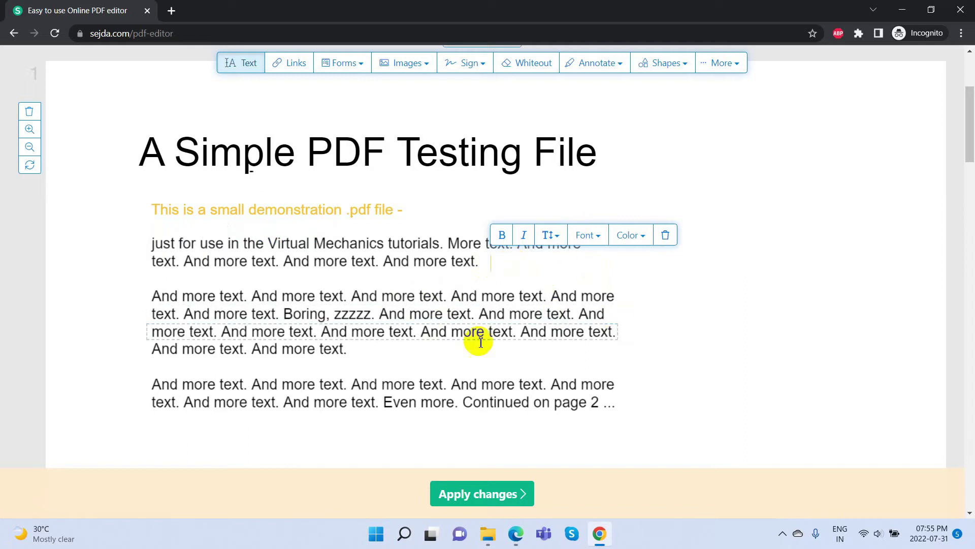
{"action": "left_click", "coordinate": [360, 351]}
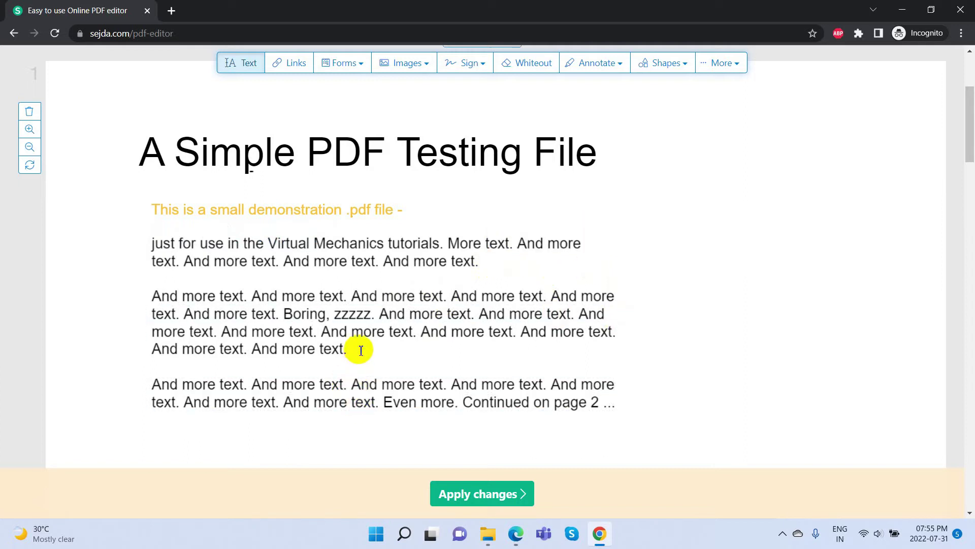
Step: Add orange text 'we can add text any where we want' after the third paragraph
{"action": "left_click", "coordinate": [717, 178]}
{"action": "left_click", "coordinate": [734, 185]}
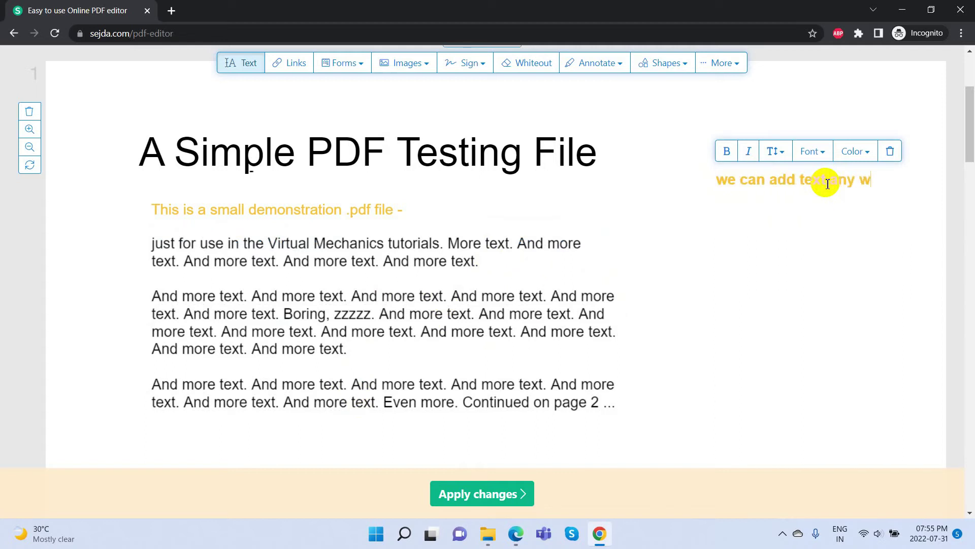
{"action": "type", "text": "we want"}
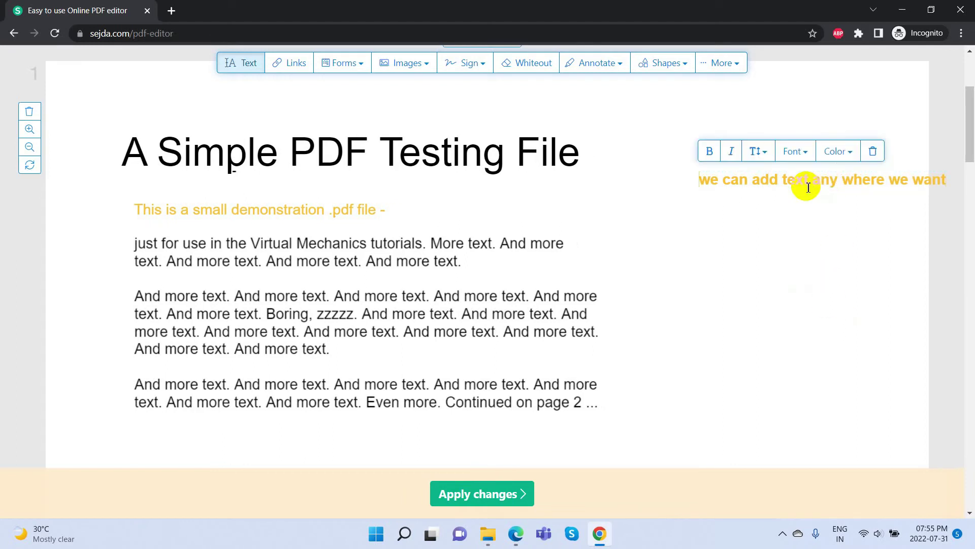
{"action": "left_click_drag", "start_coordinate": [845, 181], "coordinate": [504, 354]}
Step: Place a single-line text form field below page 1's body text
{"action": "scroll", "coordinate": [777, 299], "scroll_direction": "down", "scroll_amount": 3}
{"action": "scroll", "coordinate": [778, 299], "scroll_direction": "up", "scroll_amount": 2}
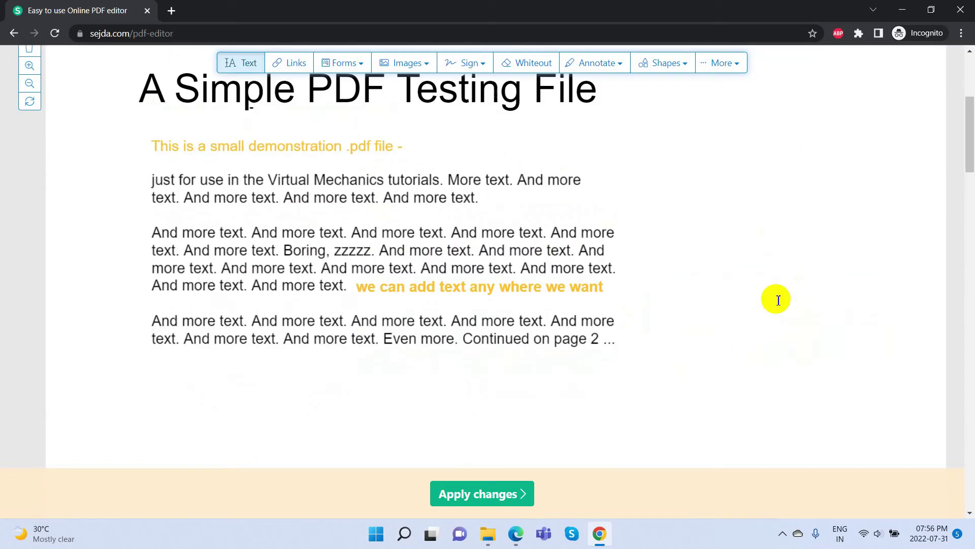
{"action": "scroll", "coordinate": [778, 300], "scroll_direction": "down", "scroll_amount": 4}
{"action": "scroll", "coordinate": [830, 391], "scroll_direction": "up", "scroll_amount": 1}
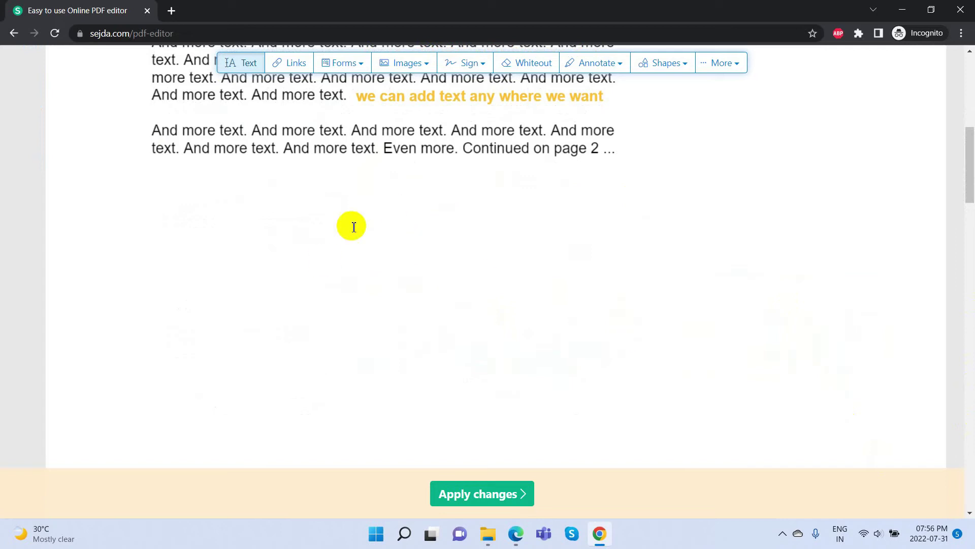
{"action": "left_click", "coordinate": [356, 62]}
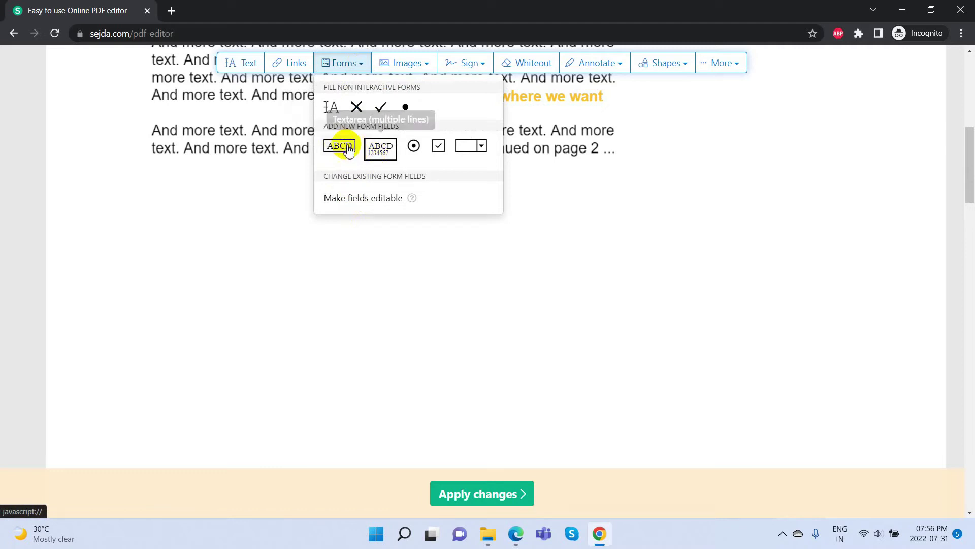
{"action": "left_click", "coordinate": [341, 146]}
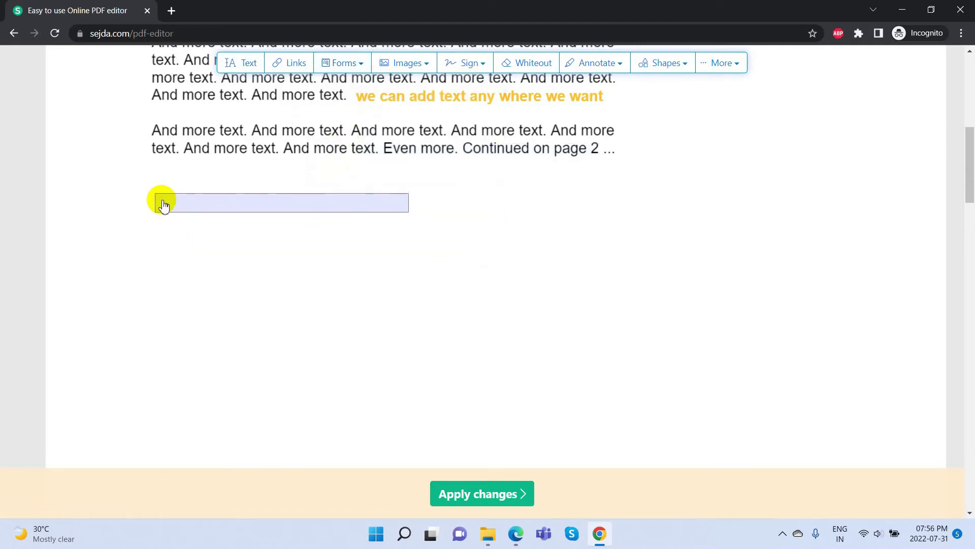
{"action": "left_click", "coordinate": [163, 204]}
Step: Add a larger multi-line text field beneath the single-line field
{"action": "left_click", "coordinate": [344, 62]}
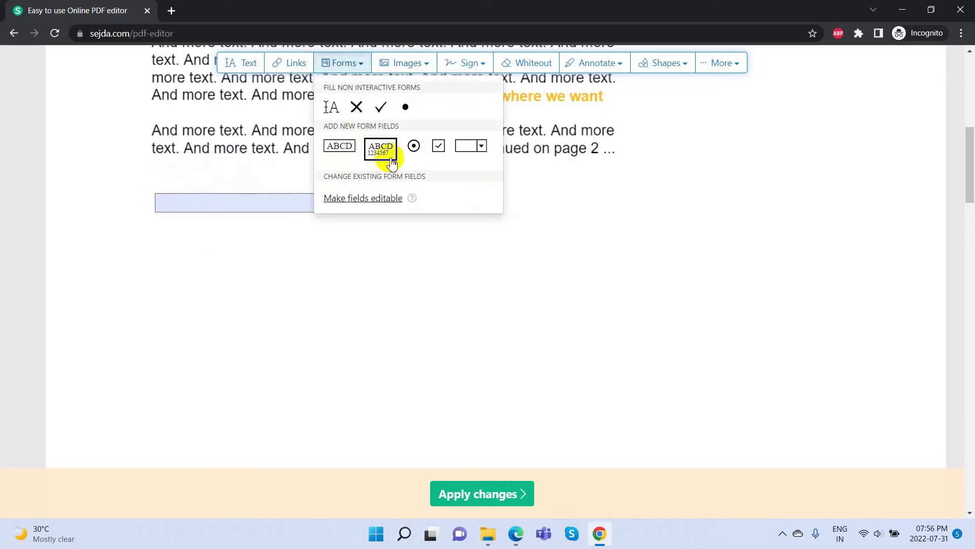
{"action": "left_click", "coordinate": [381, 149]}
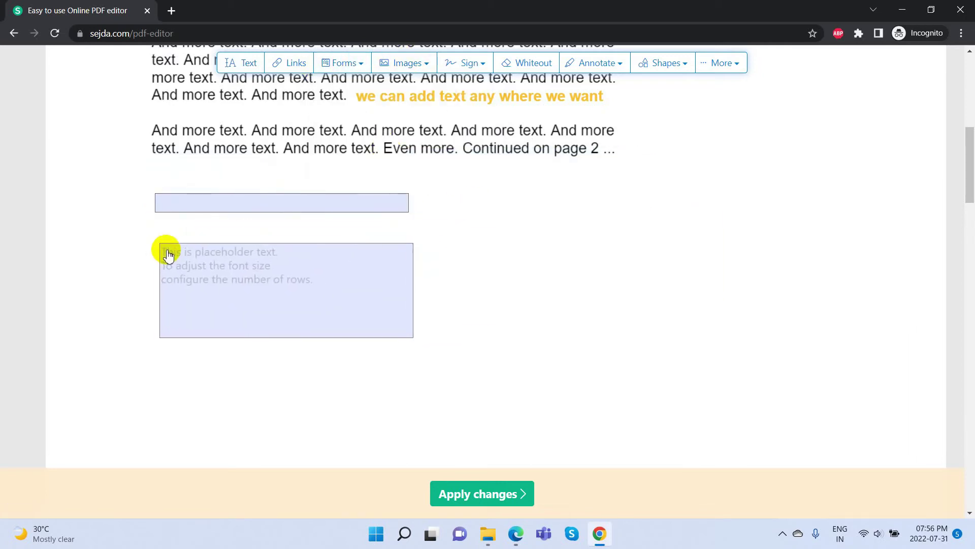
{"action": "left_click", "coordinate": [165, 254]}
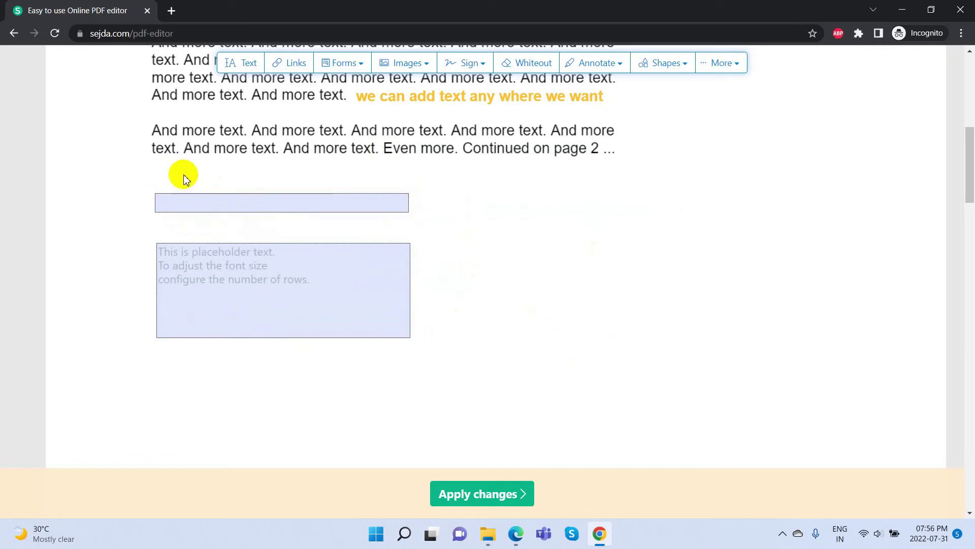
Step: Label the fields 'Name' and 'Address' in orange-yellow and align the Address label with Name
{"action": "scroll", "coordinate": [559, 275], "scroll_direction": "up", "scroll_amount": 1}
{"action": "left_click", "coordinate": [227, 61]}
{"action": "left_click", "coordinate": [163, 240]}
{"action": "left_click", "coordinate": [163, 288]}
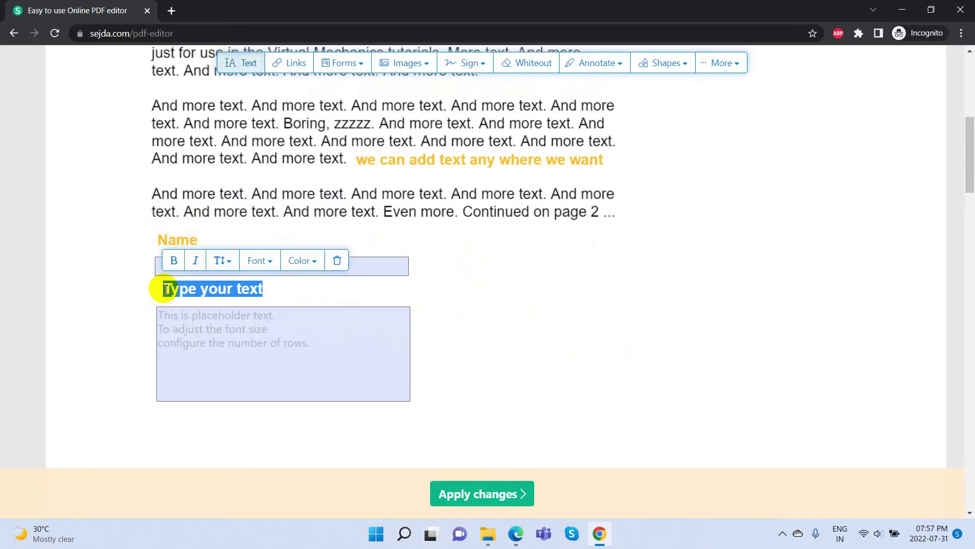
{"action": "key", "text": "BackSpace"}
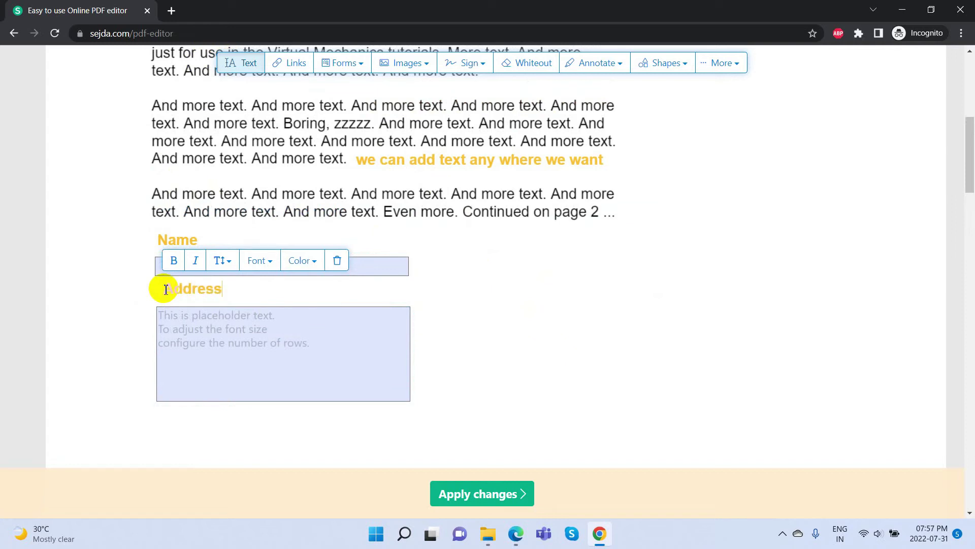
{"action": "left_click", "coordinate": [192, 307]}
{"action": "left_click", "coordinate": [205, 287]}
{"action": "left_click_drag", "start_coordinate": [224, 289], "coordinate": [213, 291]}
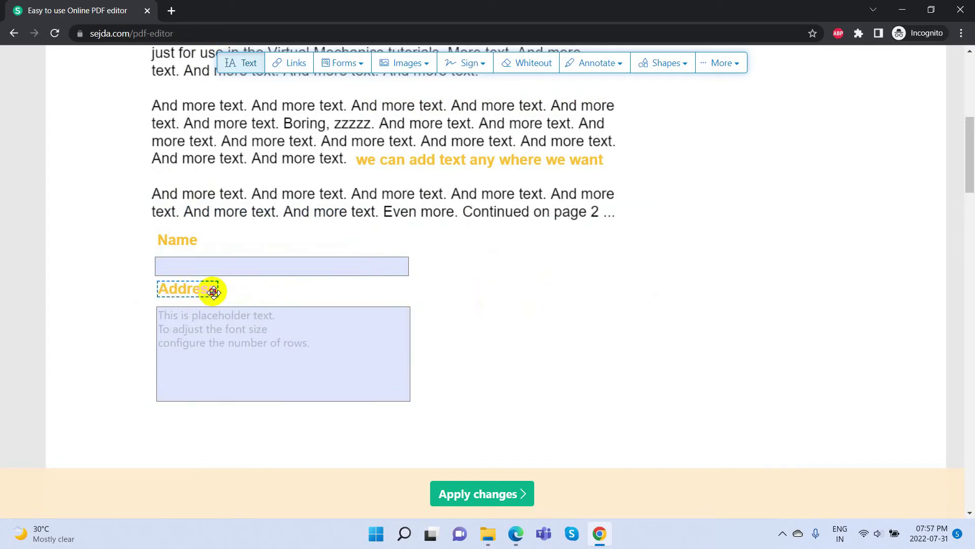
{"action": "left_click", "coordinate": [684, 63]}
Step: Draw a red ellipse to the right of the form fields
{"action": "left_click", "coordinate": [672, 89]}
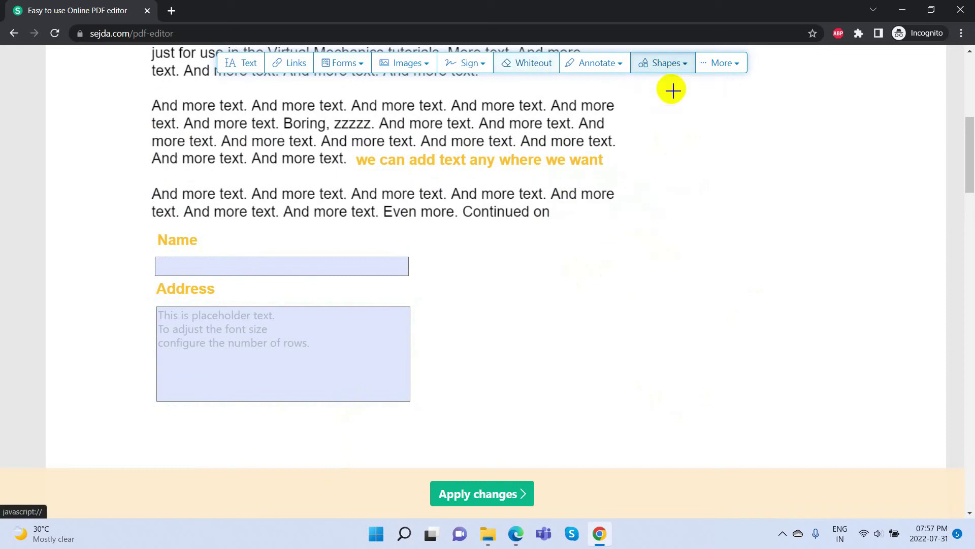
{"action": "left_click_drag", "start_coordinate": [503, 251], "coordinate": [675, 380]}
{"action": "left_click", "coordinate": [738, 329]}
{"action": "scroll", "coordinate": [738, 328], "scroll_direction": "down", "scroll_amount": 5}
{"action": "scroll", "coordinate": [731, 327], "scroll_direction": "up", "scroll_amount": 1}
Step: Draw a red rectangle below the Address field
{"action": "left_click", "coordinate": [681, 64]}
{"action": "left_click", "coordinate": [661, 102]}
{"action": "left_click_drag", "start_coordinate": [181, 222], "coordinate": [448, 355]}
{"action": "left_click", "coordinate": [692, 366]}
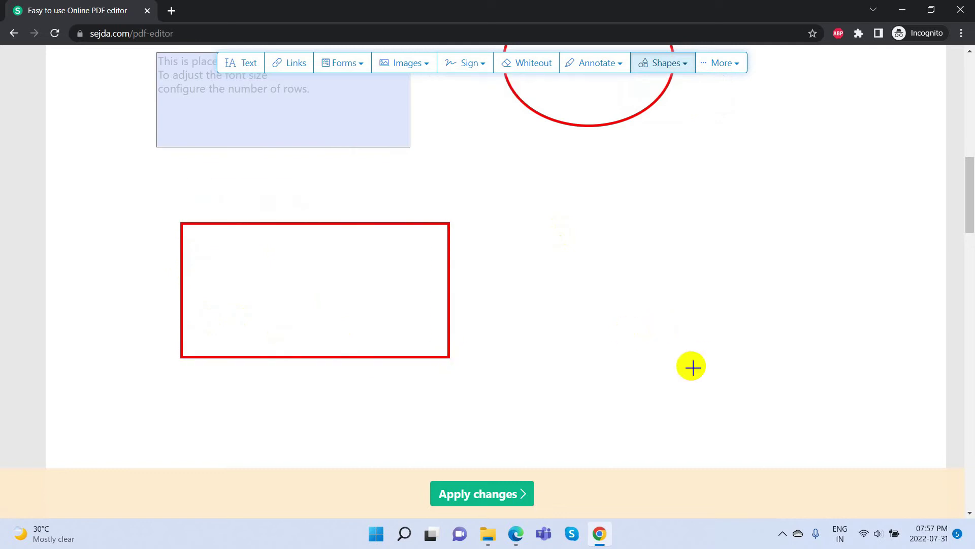
Step: Delete the saved DRAFT image from the Images list
{"action": "left_click", "coordinate": [701, 62]}
{"action": "left_click", "coordinate": [739, 63]}
{"action": "left_click", "coordinate": [738, 63]}
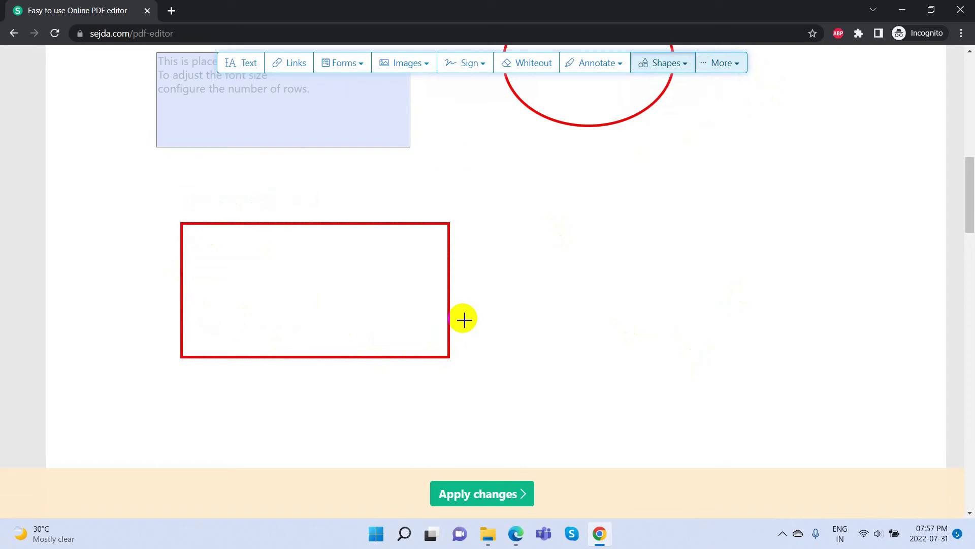
{"action": "left_click", "coordinate": [429, 65]}
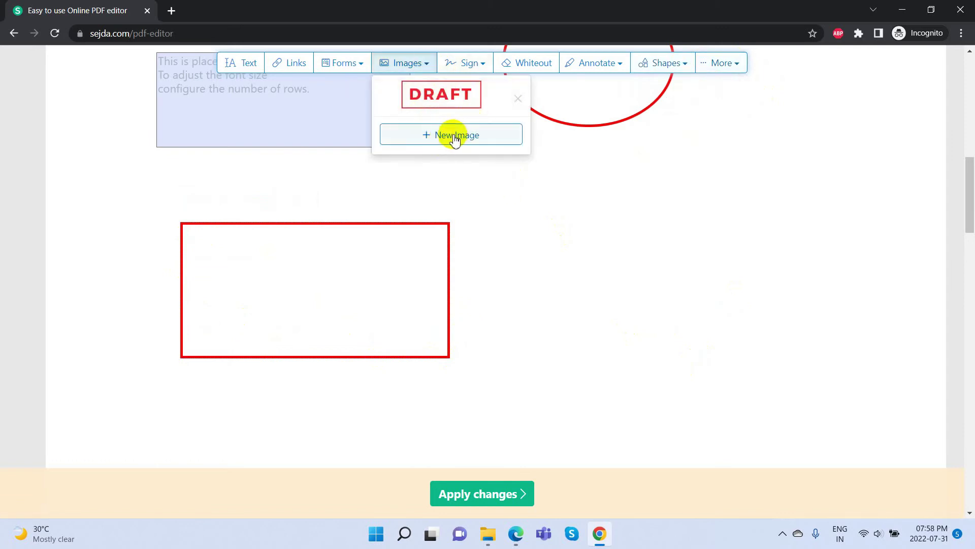
{"action": "left_click", "coordinate": [517, 99]}
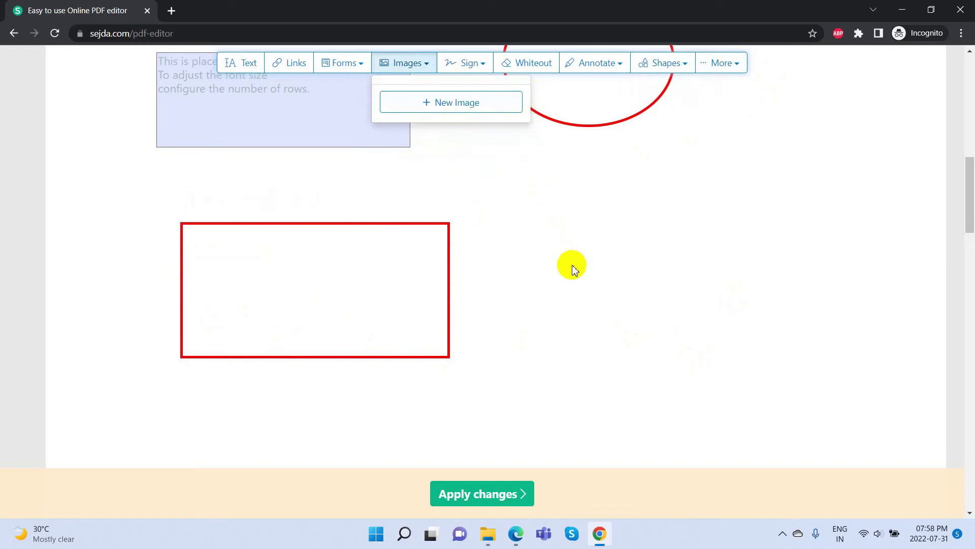
{"action": "left_click", "coordinate": [577, 236]}
Step: Drop the saved signature from the Sign menu into the red rectangle
{"action": "left_click", "coordinate": [475, 63]}
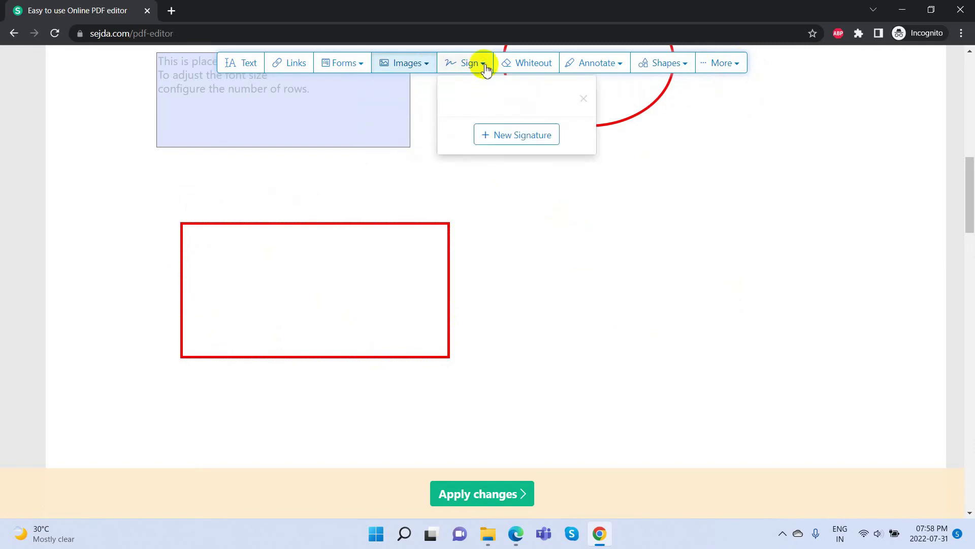
{"action": "left_click", "coordinate": [515, 100]}
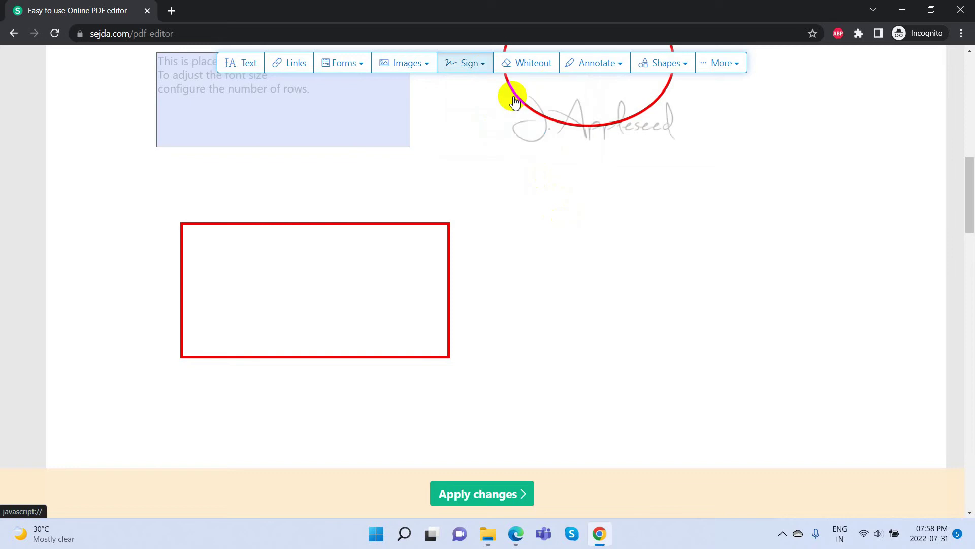
{"action": "left_click", "coordinate": [231, 279]}
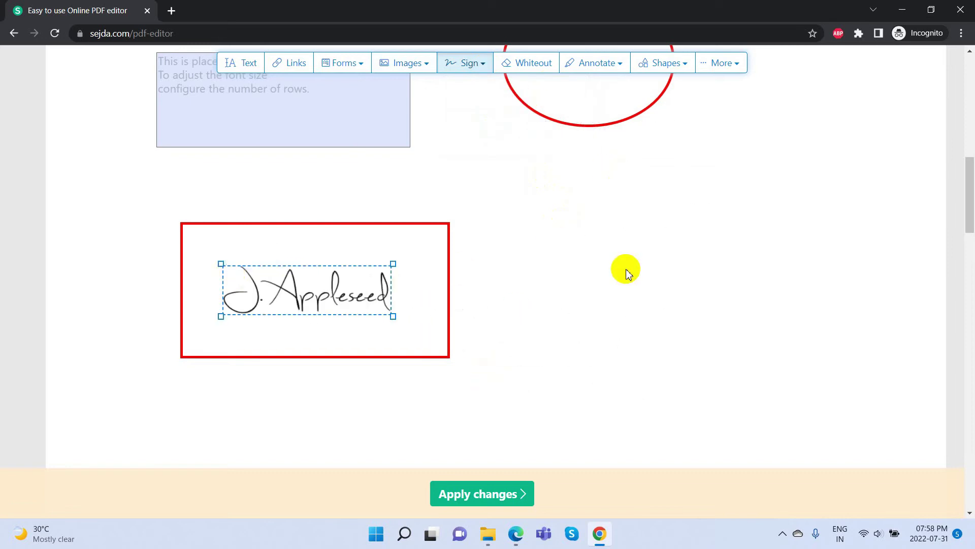
{"action": "scroll", "coordinate": [630, 305], "scroll_direction": "up", "scroll_amount": 5}
{"action": "scroll", "coordinate": [638, 350], "scroll_direction": "down", "scroll_amount": 5}
{"action": "left_click", "coordinate": [475, 62]}
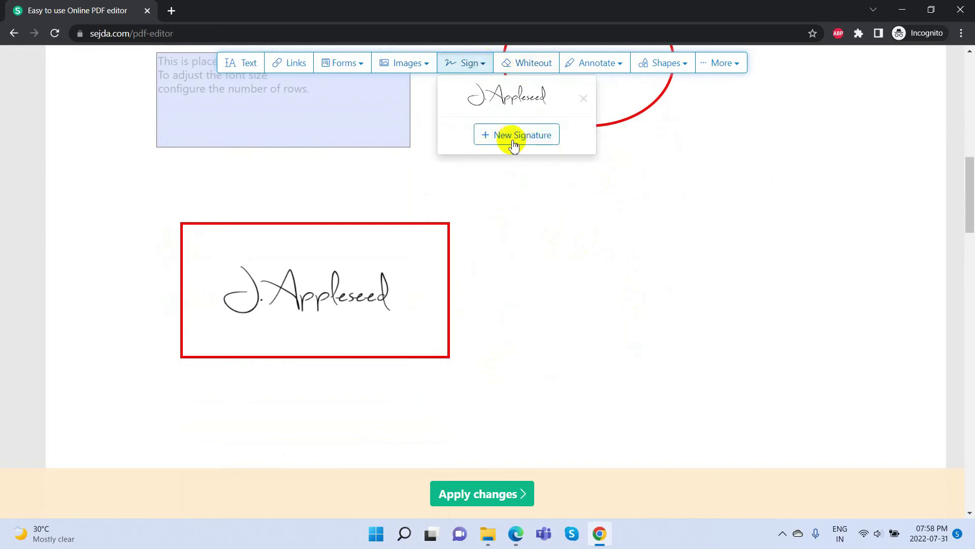
Step: Create a new typed signature 'techiesbadi' in a bold script style and place it on the page
{"action": "left_click", "coordinate": [524, 138]}
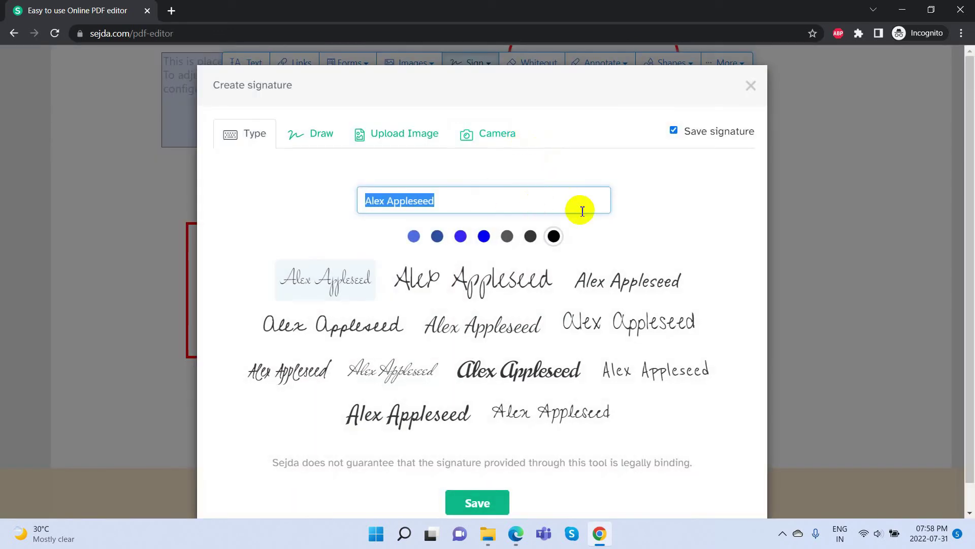
{"action": "left_click", "coordinate": [477, 198]}
{"action": "type", "text": "techiesbadi"}
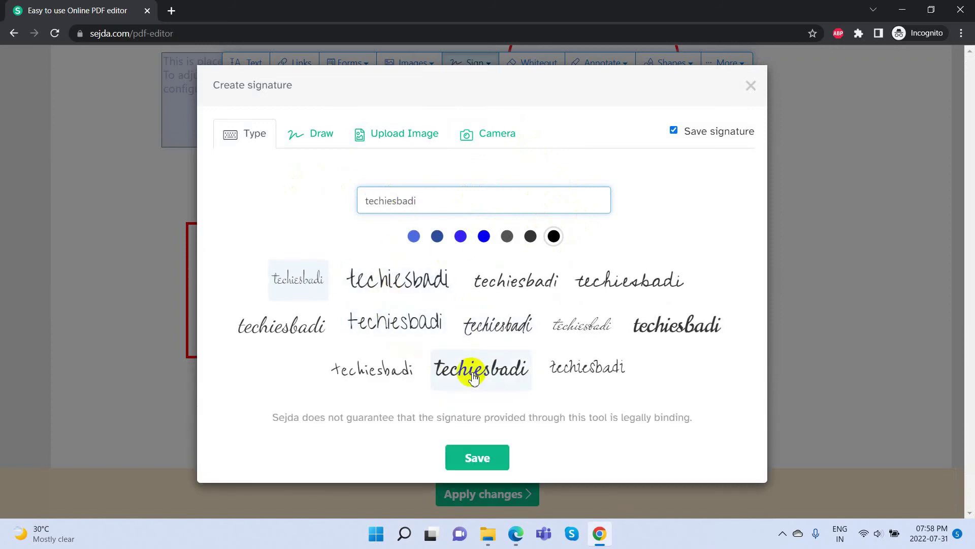
{"action": "left_click", "coordinate": [512, 280]}
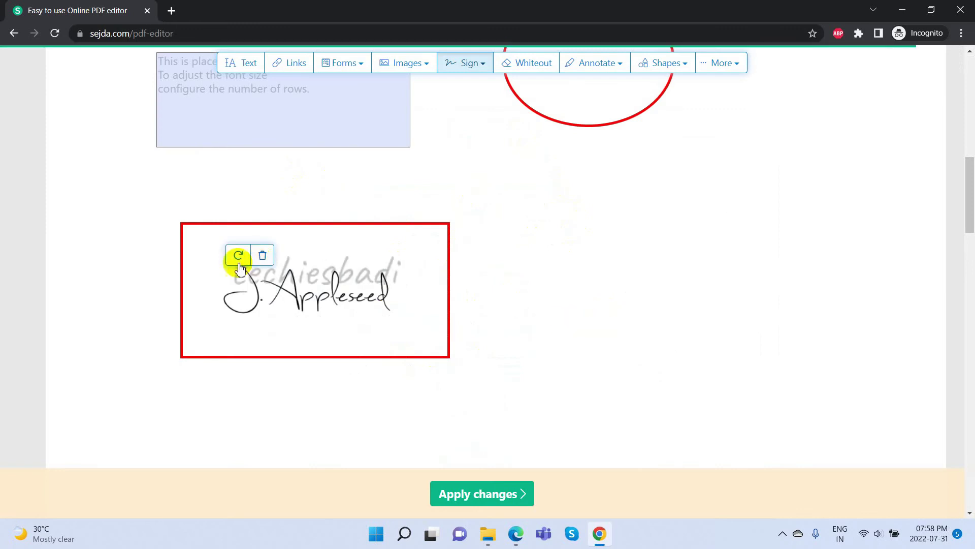
{"action": "left_click", "coordinate": [584, 322]}
Step: Delete the old signature and drag the new one into the red rectangle
{"action": "left_click", "coordinate": [277, 296]}
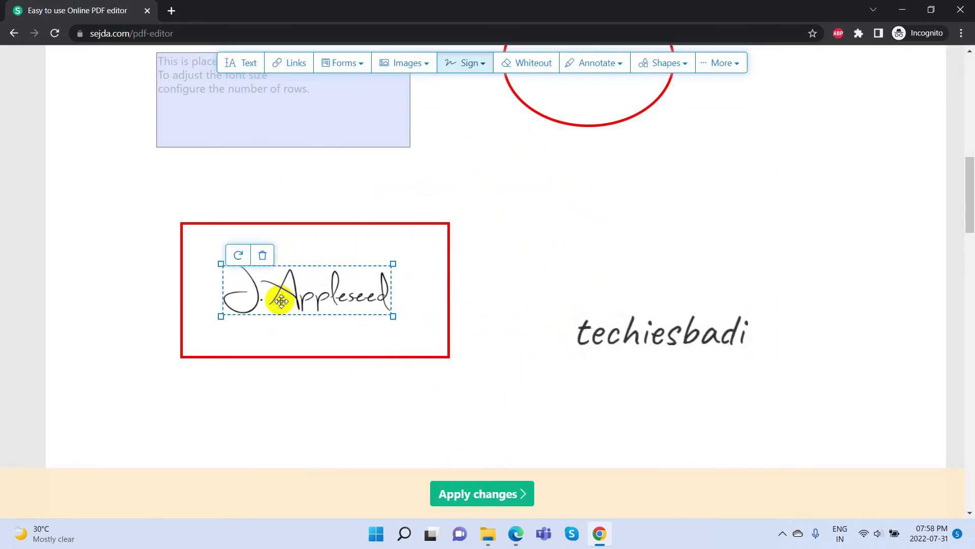
{"action": "left_click", "coordinate": [261, 255]}
{"action": "left_click_drag", "start_coordinate": [668, 344], "coordinate": [305, 289]}
{"action": "left_click", "coordinate": [250, 282]}
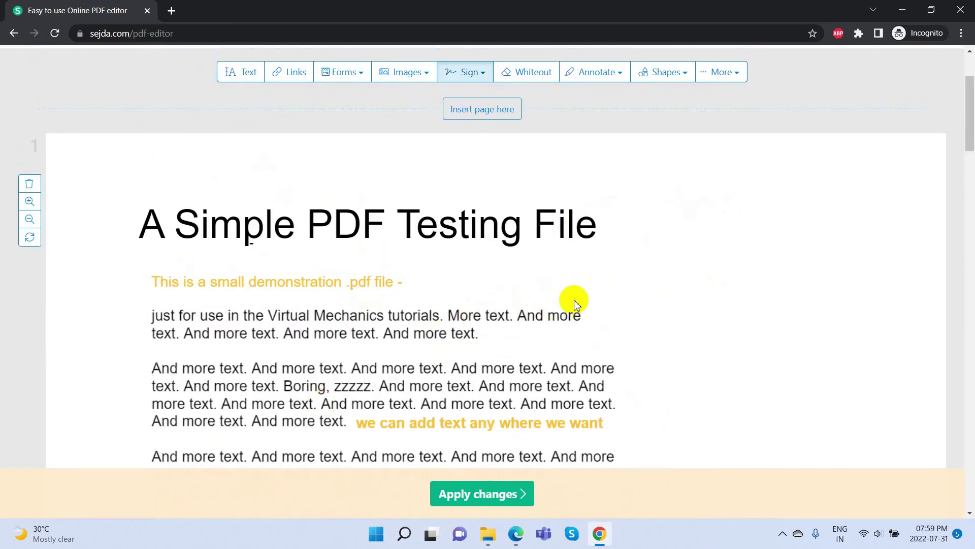
{"action": "scroll", "coordinate": [658, 274], "scroll_direction": "down", "scroll_amount": 20}
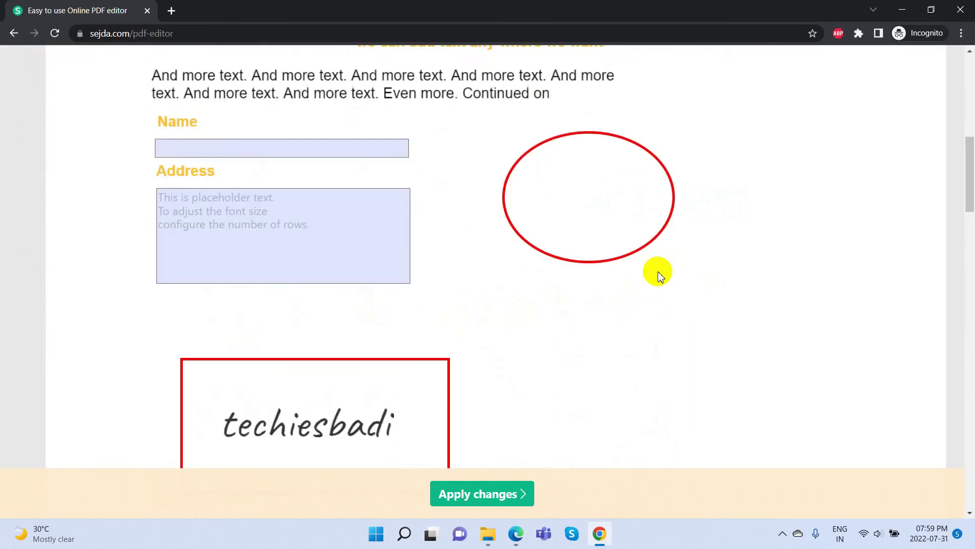
Step: Apply all edits to sample.pdf and scroll down the 'Your document is ready' page
{"action": "left_click", "coordinate": [456, 499]}
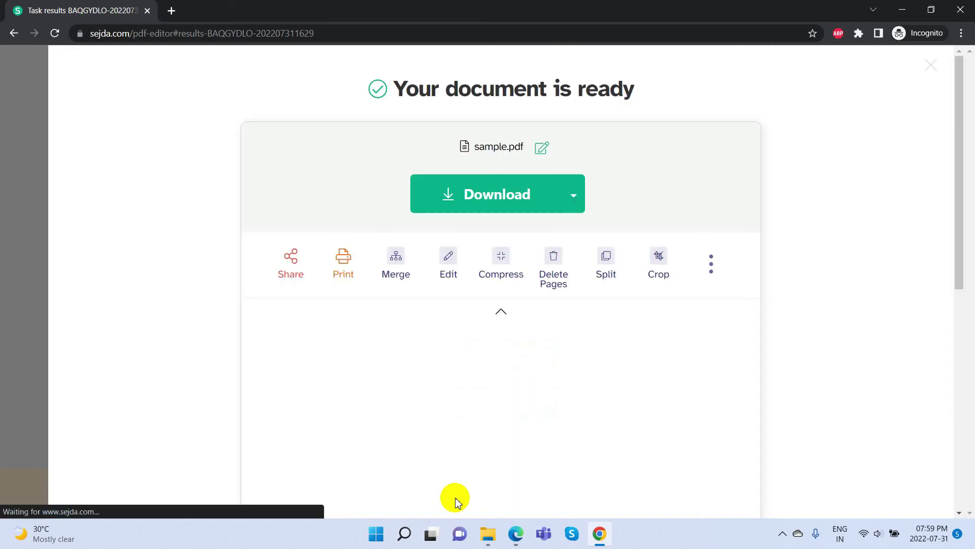
{"action": "scroll", "coordinate": [818, 239], "scroll_direction": "down", "scroll_amount": 3}
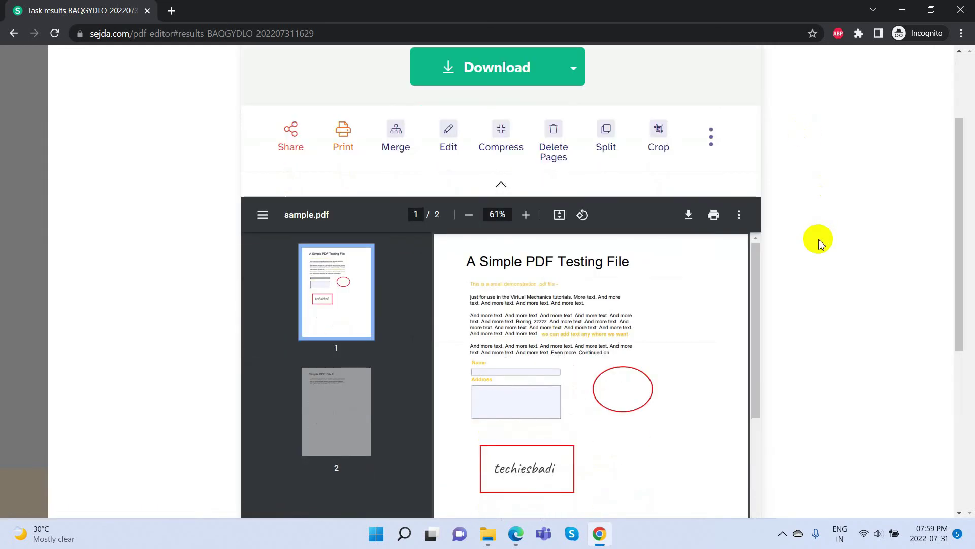
{"action": "scroll", "coordinate": [599, 376], "scroll_direction": "down", "scroll_amount": 8}
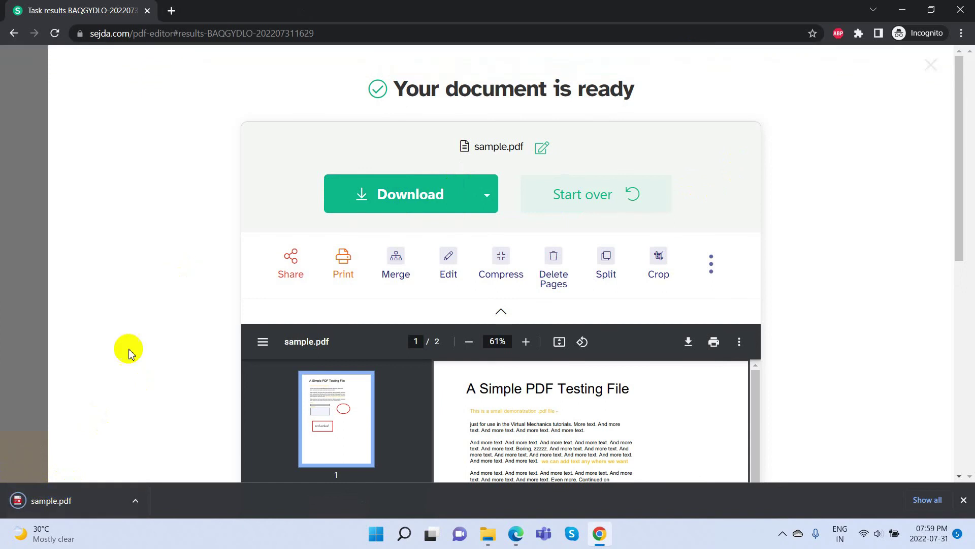
Step: Open the downloaded sample.pdf in Chrome and test its text by selecting the yellow line, then all text
{"action": "left_click", "coordinate": [65, 498]}
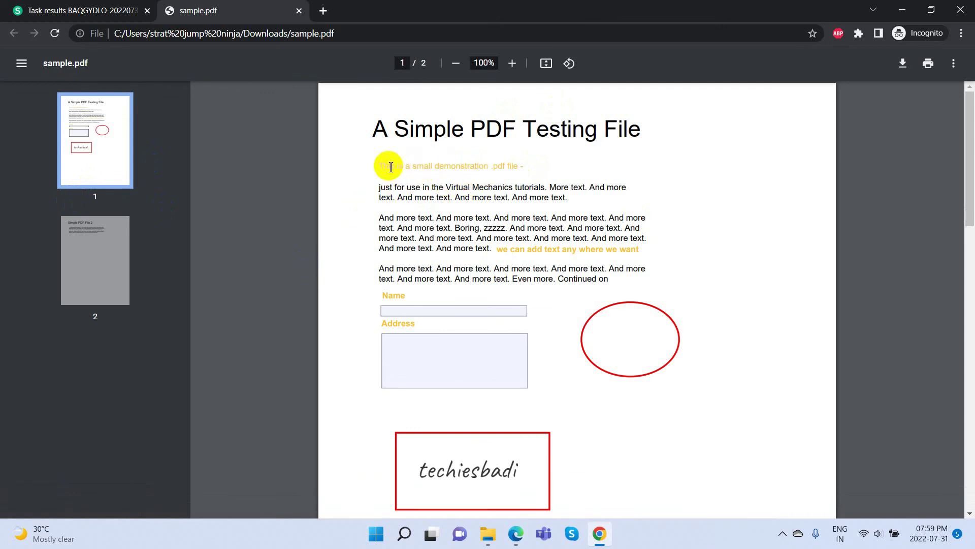
{"action": "left_click_drag", "start_coordinate": [391, 167], "coordinate": [664, 163]}
{"action": "left_click", "coordinate": [496, 244]}
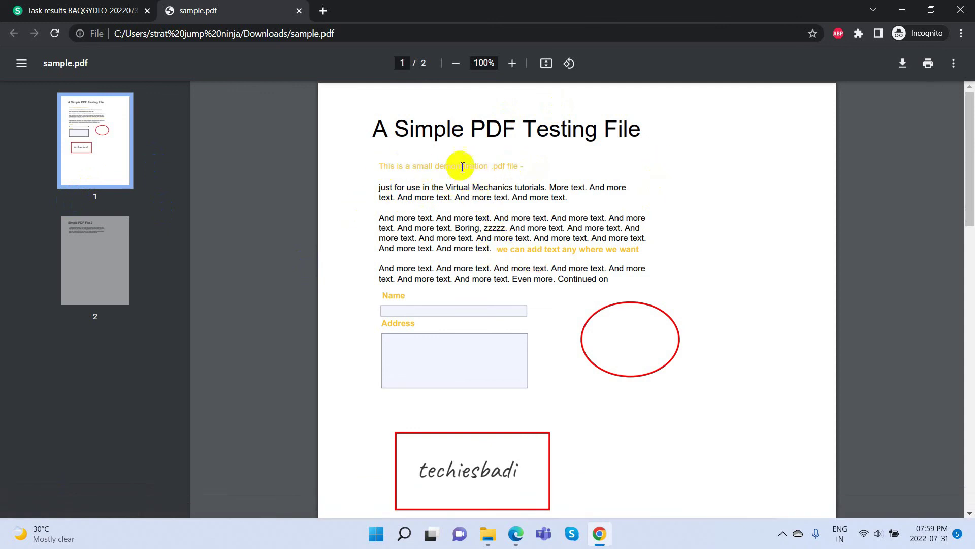
{"action": "key", "text": "ctrl+a"}
{"action": "left_click", "coordinate": [715, 254]}
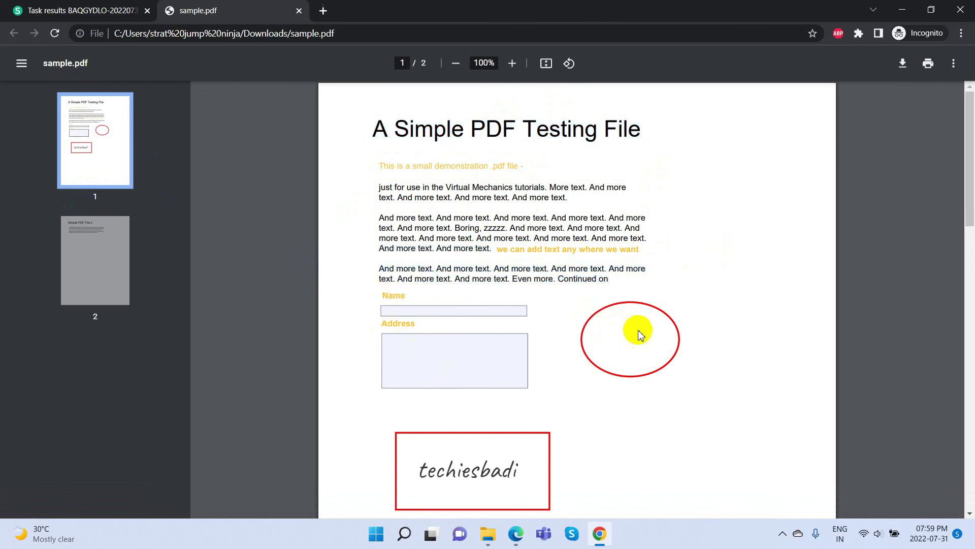
{"action": "scroll", "coordinate": [538, 428], "scroll_direction": "down", "scroll_amount": 3}
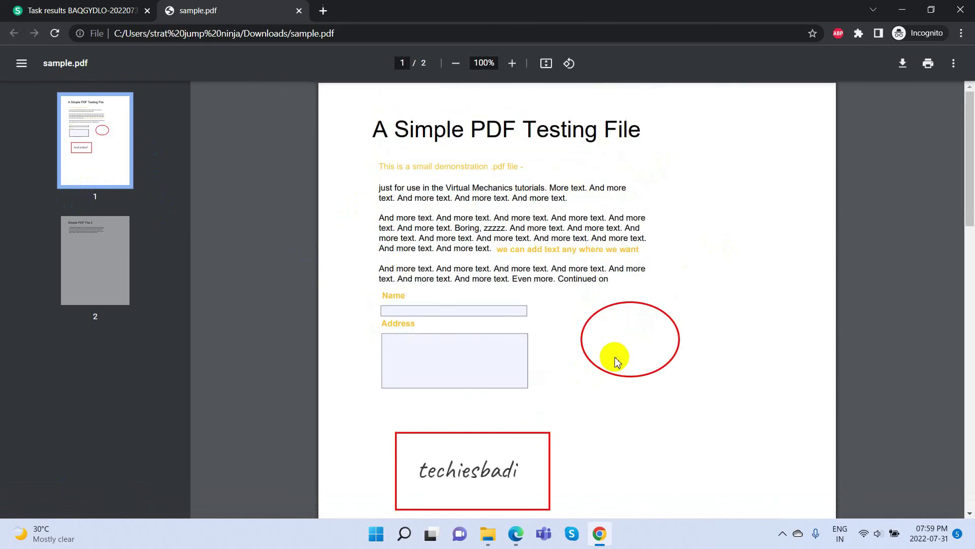